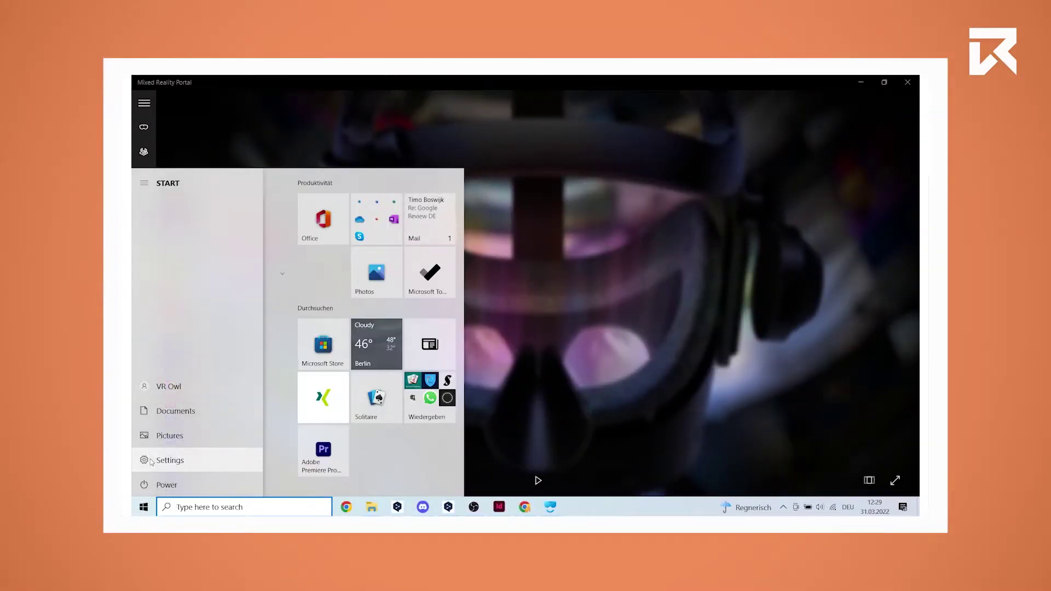
Pair the right motion controller with the PC as a Bluetooth device in Windows Settings.
{"action": "left_click", "coordinate": [151, 462]}
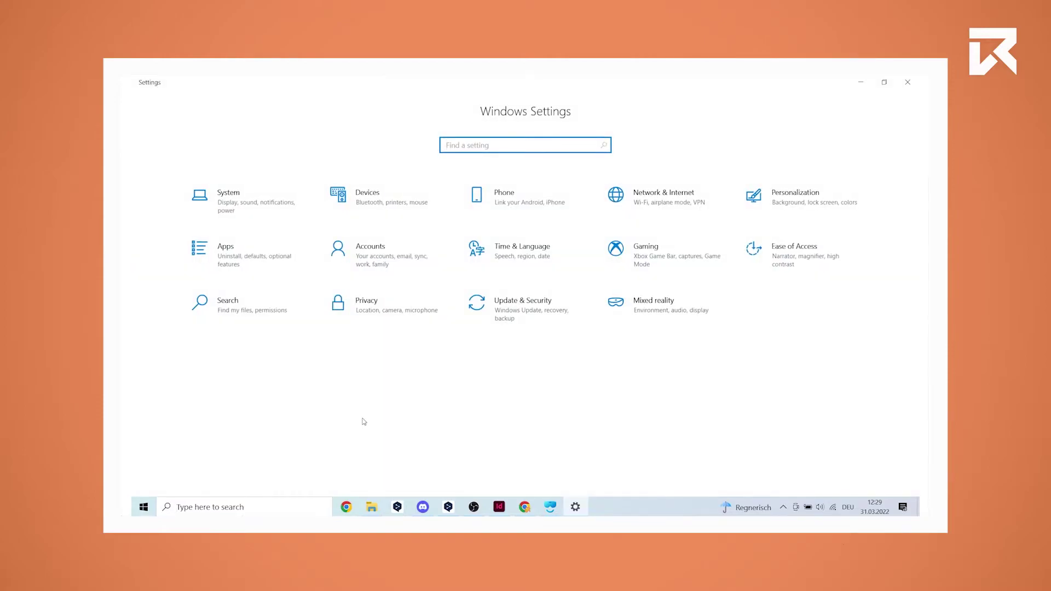
{"action": "left_click", "coordinate": [403, 207]}
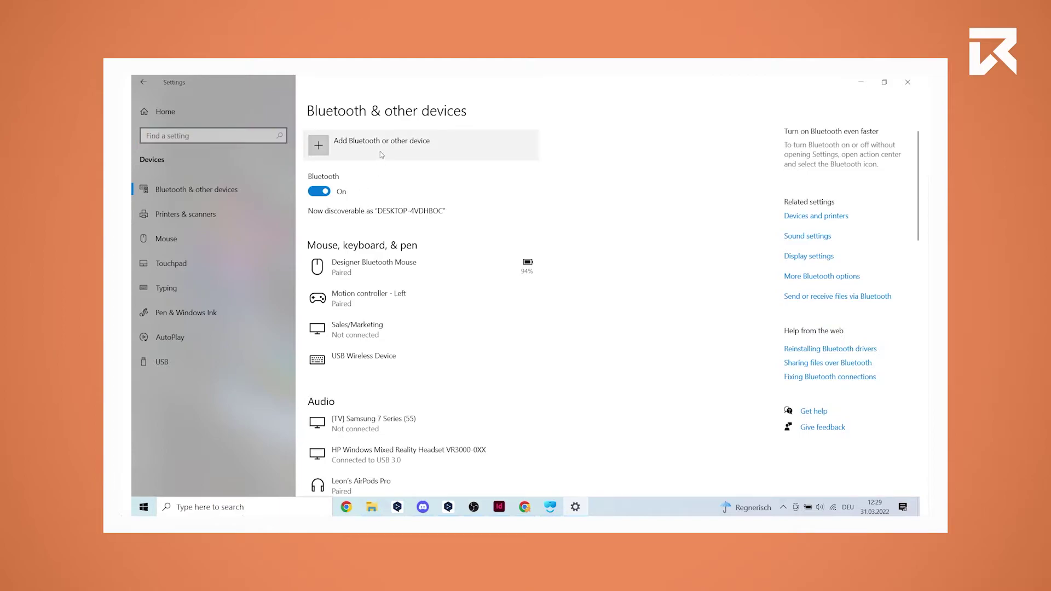
{"action": "left_click", "coordinate": [381, 153]}
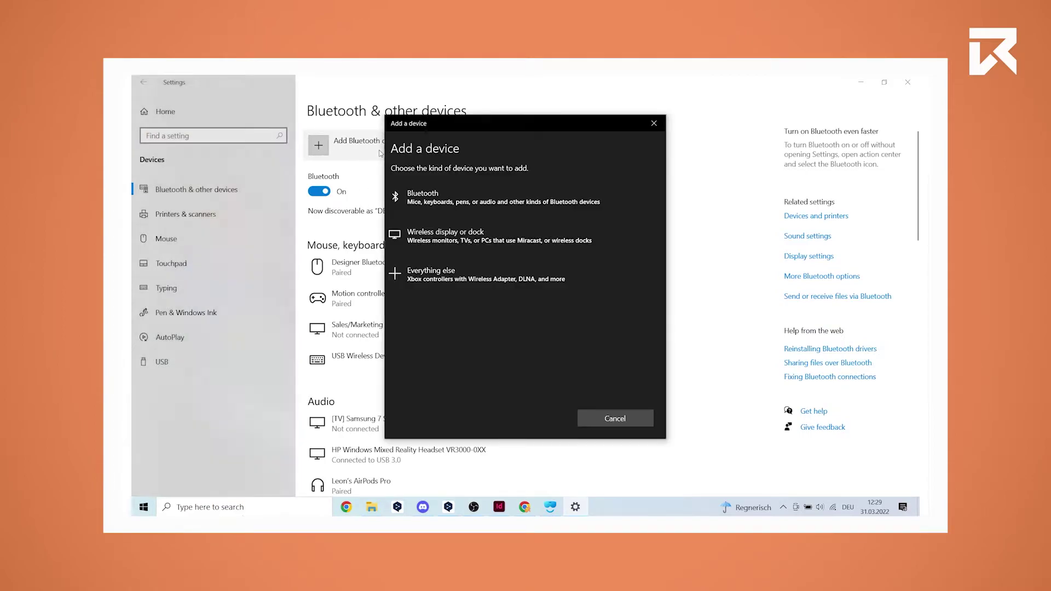
{"action": "left_click", "coordinate": [473, 202]}
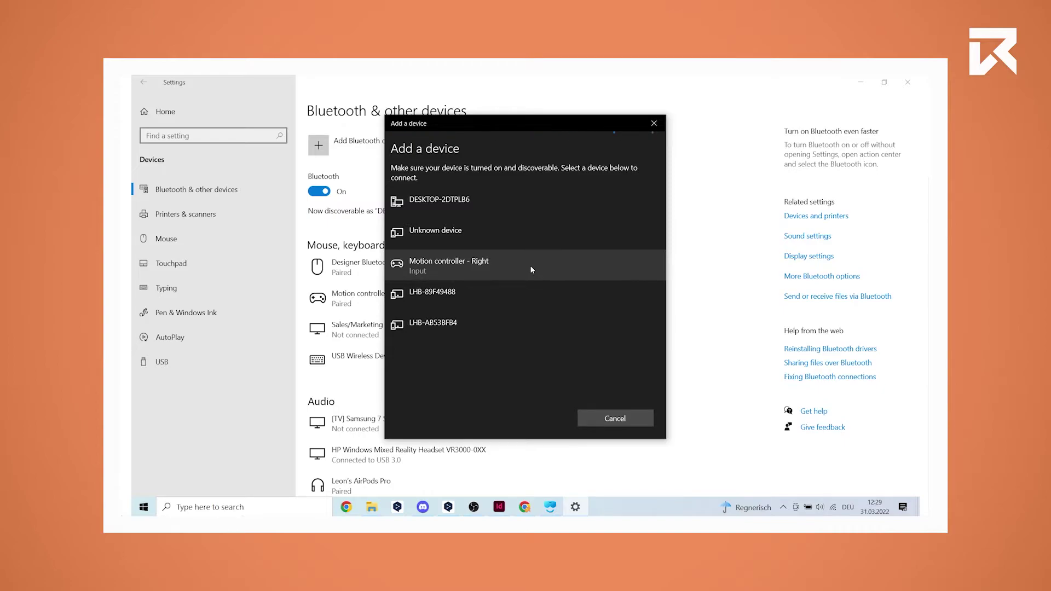
{"action": "left_click", "coordinate": [530, 267]}
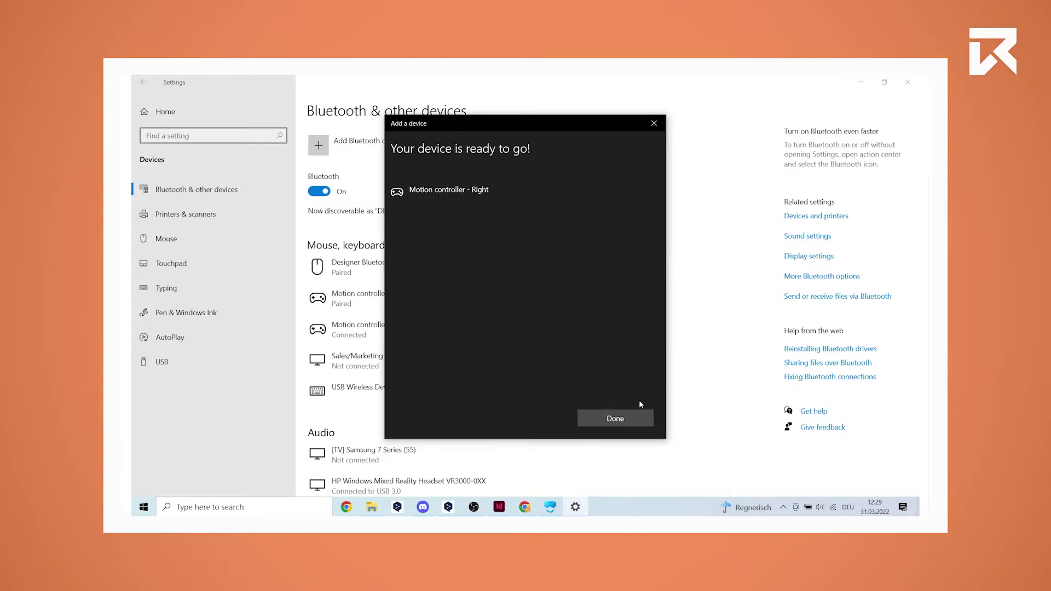
{"action": "left_click", "coordinate": [637, 418]}
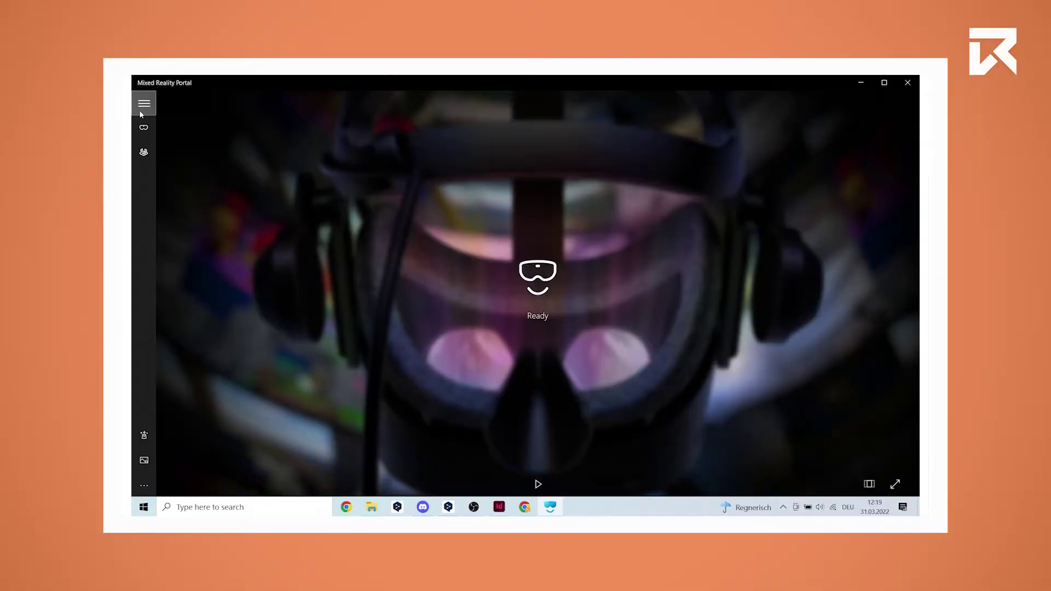
Start the room boundary setup in Mixed Reality Portal and choose the recommended setup for all experiences.
{"action": "left_click", "coordinate": [140, 112]}
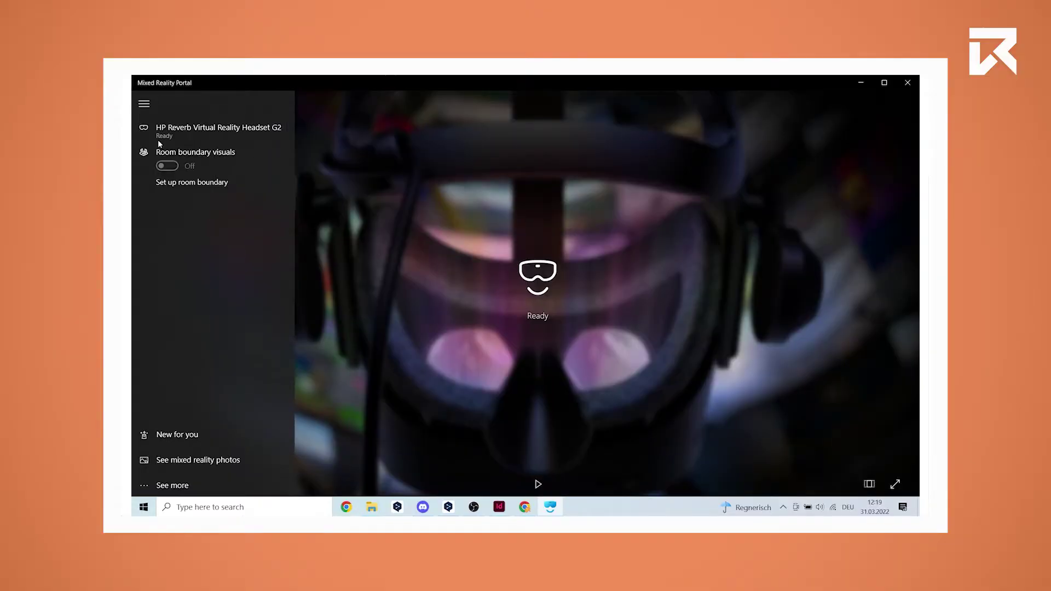
{"action": "left_click", "coordinate": [226, 183]}
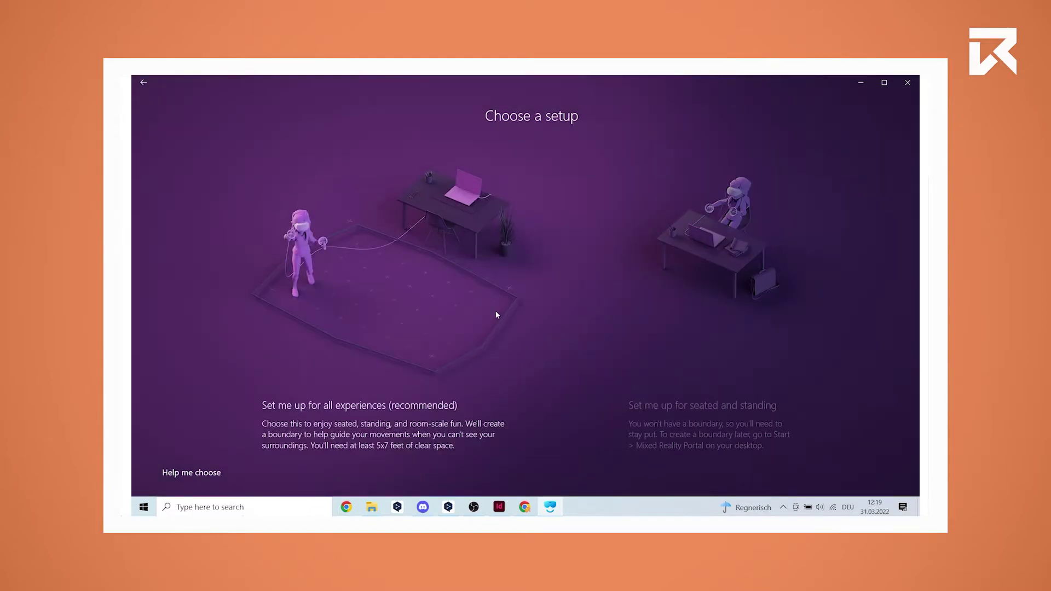
{"action": "left_click", "coordinate": [497, 315]}
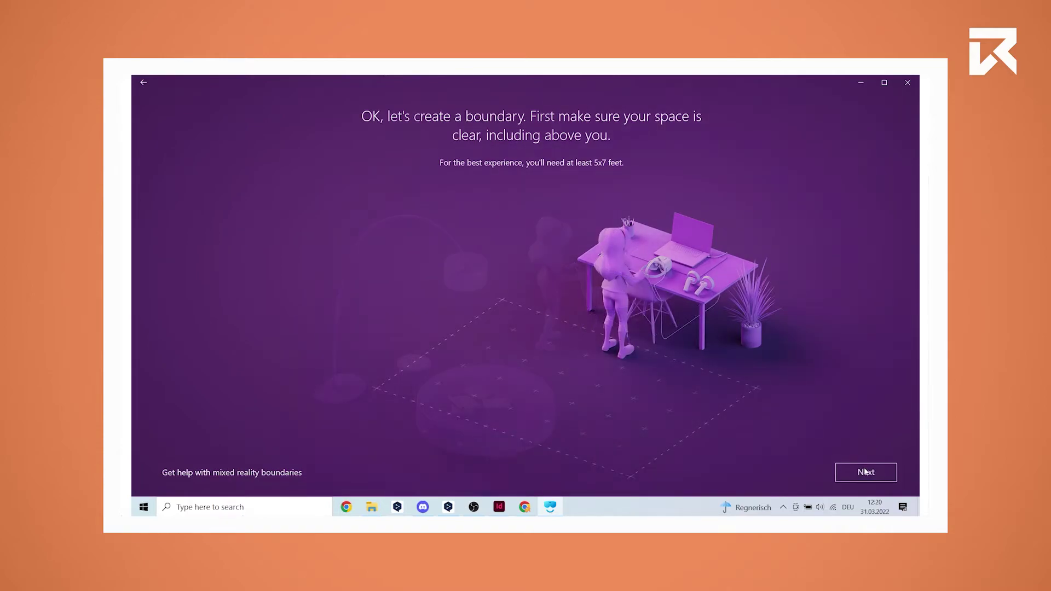
Center the headset toward the computer, trace the room boundary and accept it.
{"action": "left_click", "coordinate": [865, 472]}
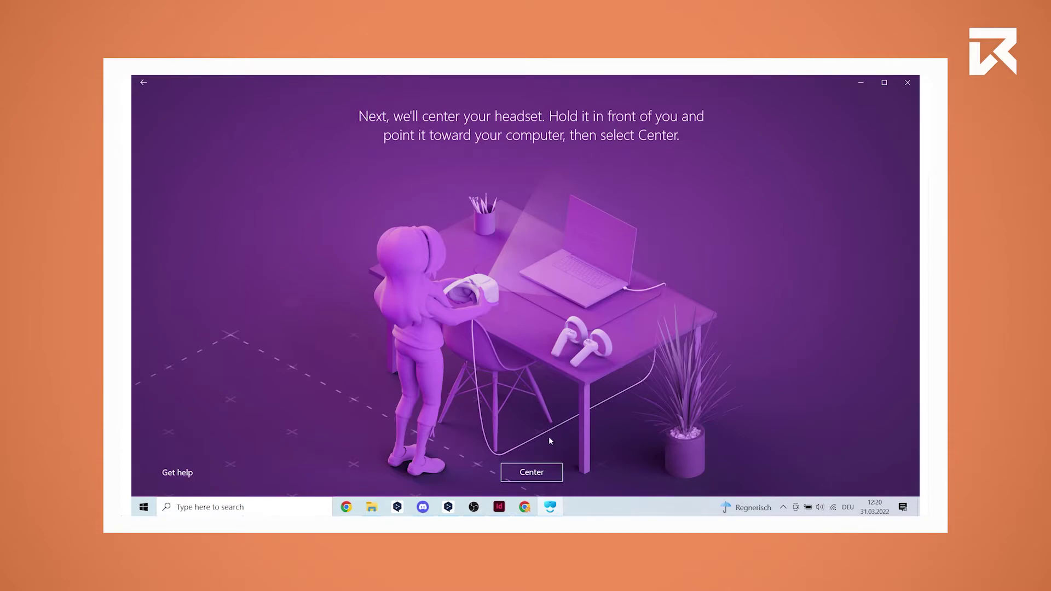
{"action": "left_click", "coordinate": [541, 474]}
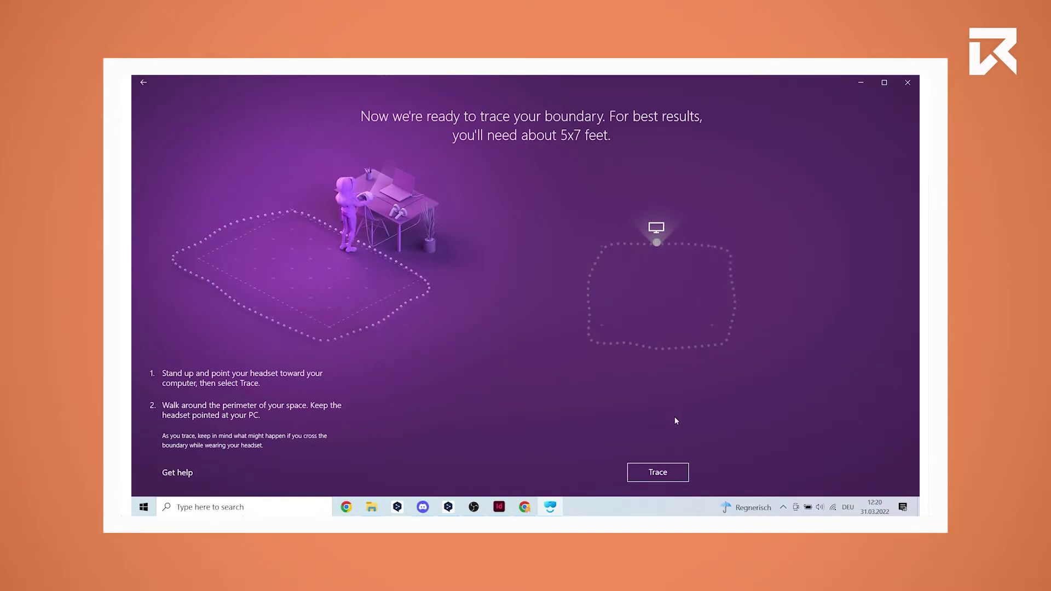
{"action": "left_click", "coordinate": [659, 471]}
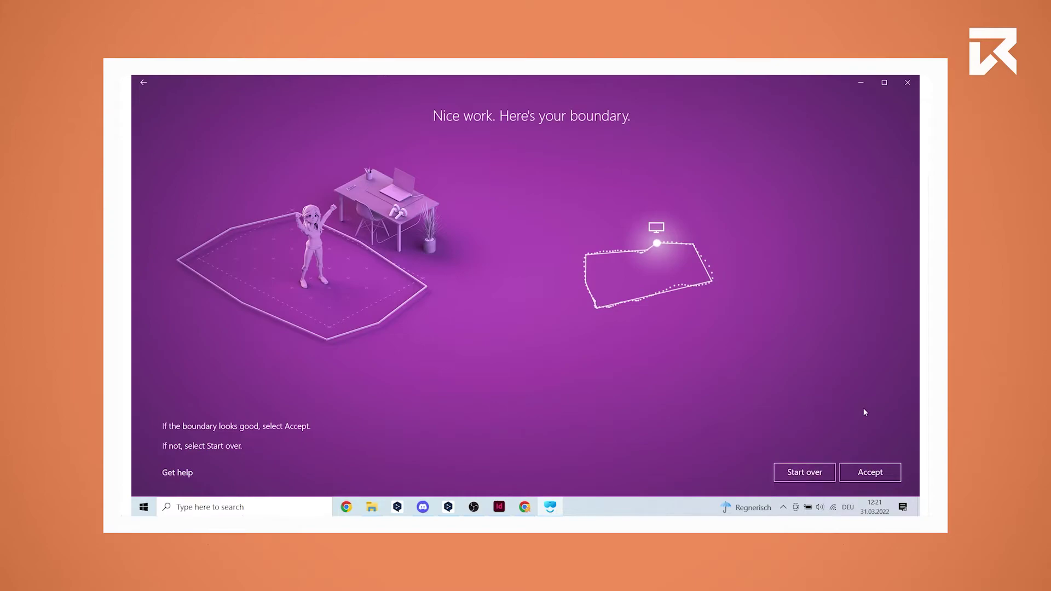
{"action": "left_click", "coordinate": [875, 473]}
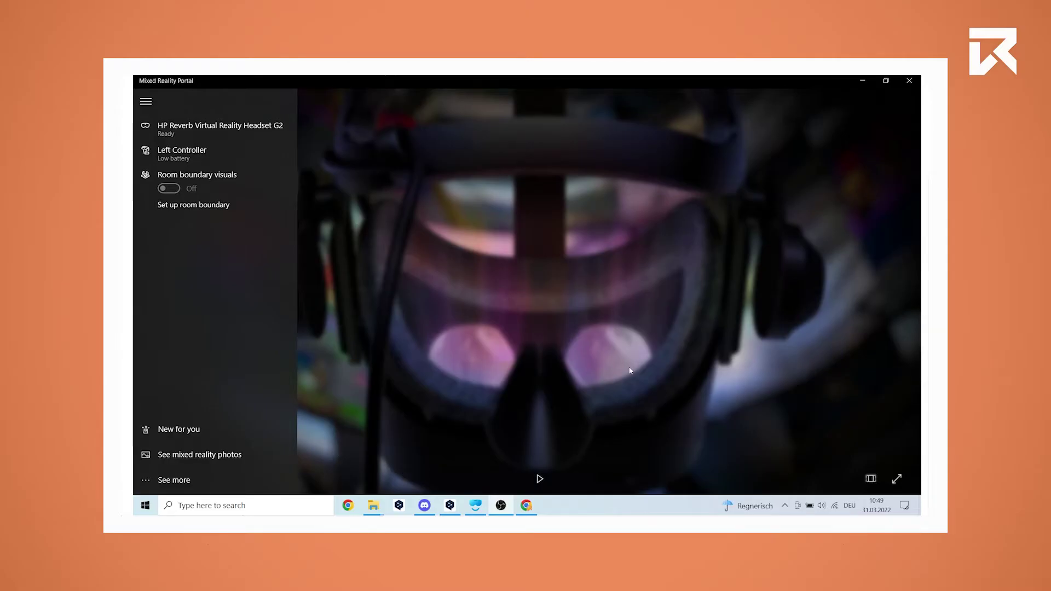
Find Microsoft Store with a Windows search for "store" and open it.
{"action": "left_click", "coordinate": [632, 375]}
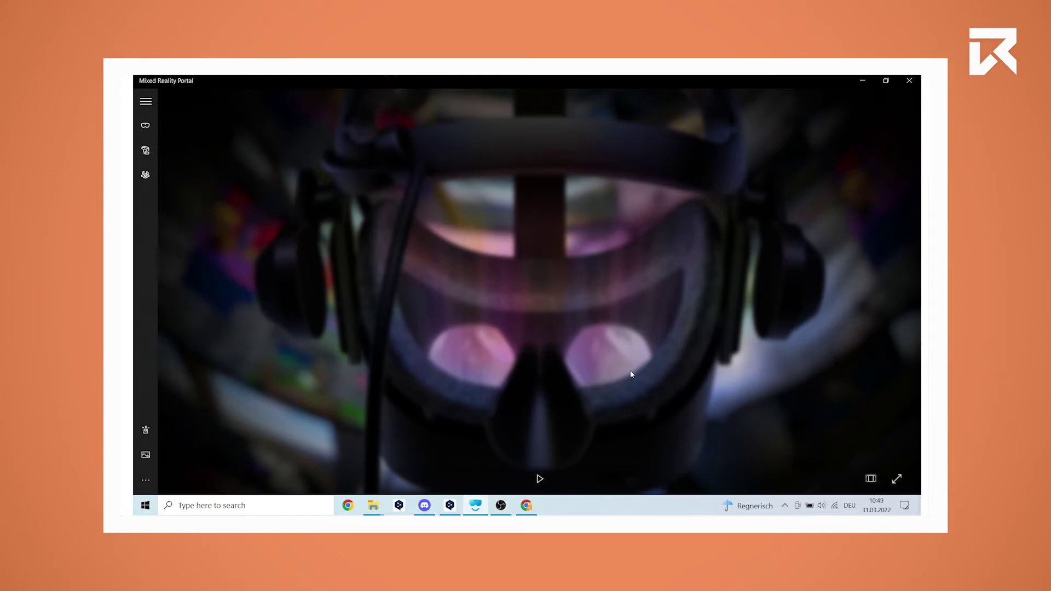
{"action": "left_click", "coordinate": [301, 500]}
{"action": "type", "text": "store"}
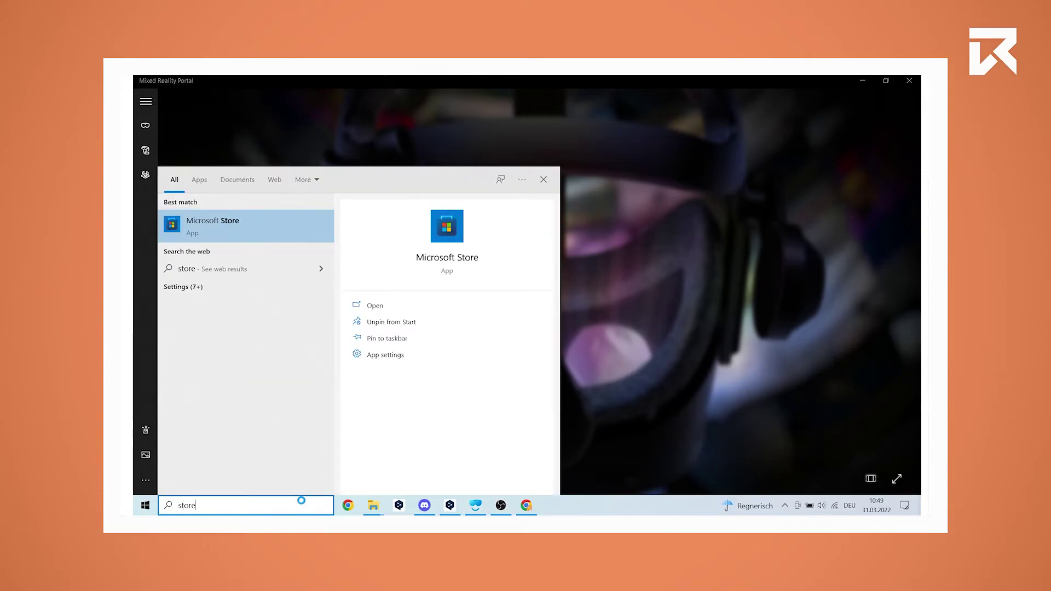
{"action": "left_click", "coordinate": [273, 232]}
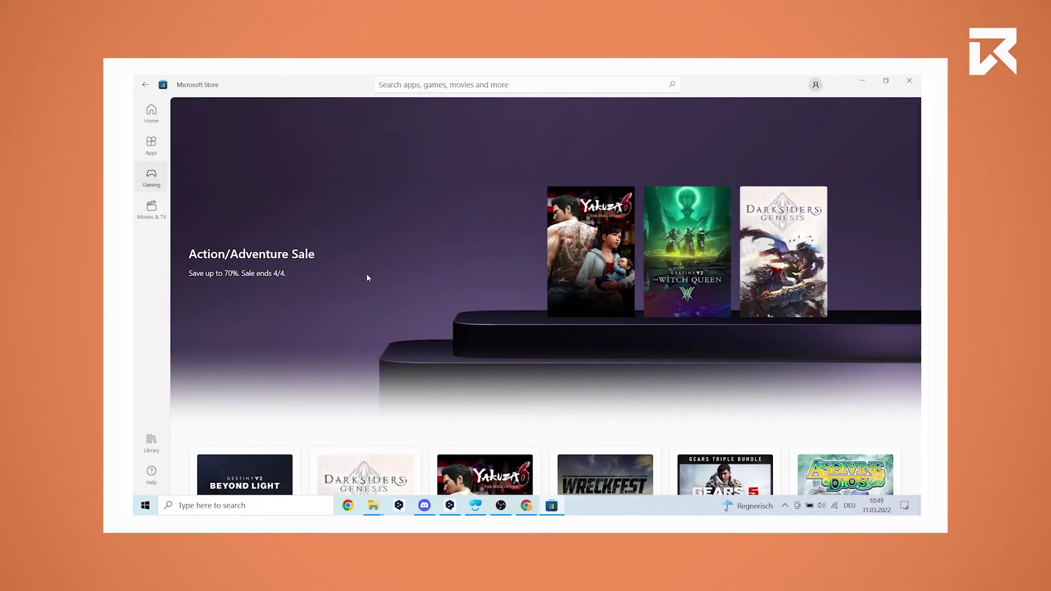
Search Microsoft Store for "Holotour" and get the free HoloTour app.
{"action": "left_click", "coordinate": [462, 85]}
{"action": "type", "text": "Holotour"}
{"action": "key", "text": "Return"}
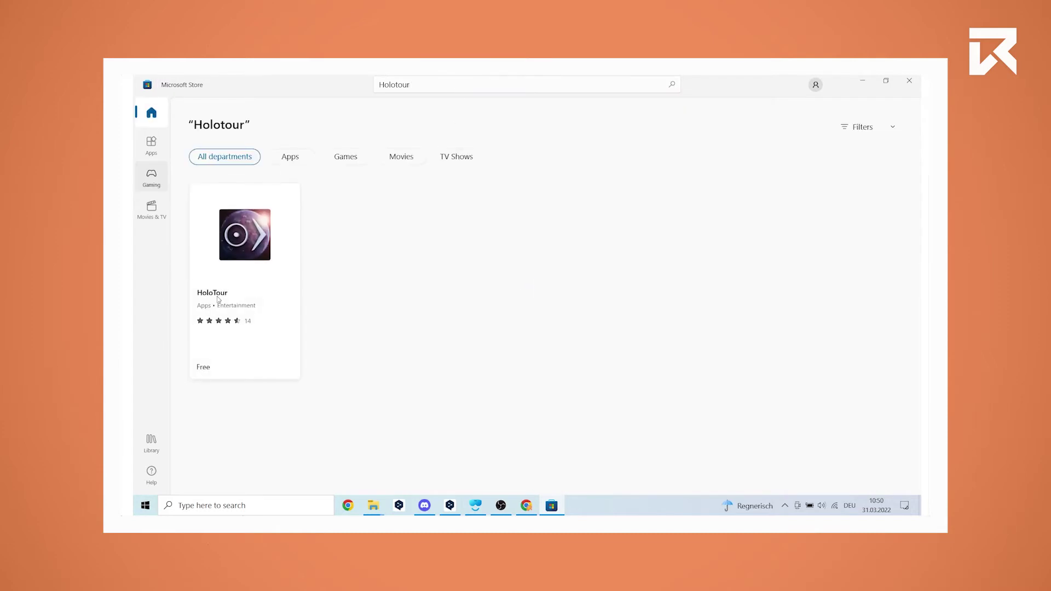
{"action": "left_click", "coordinate": [218, 298]}
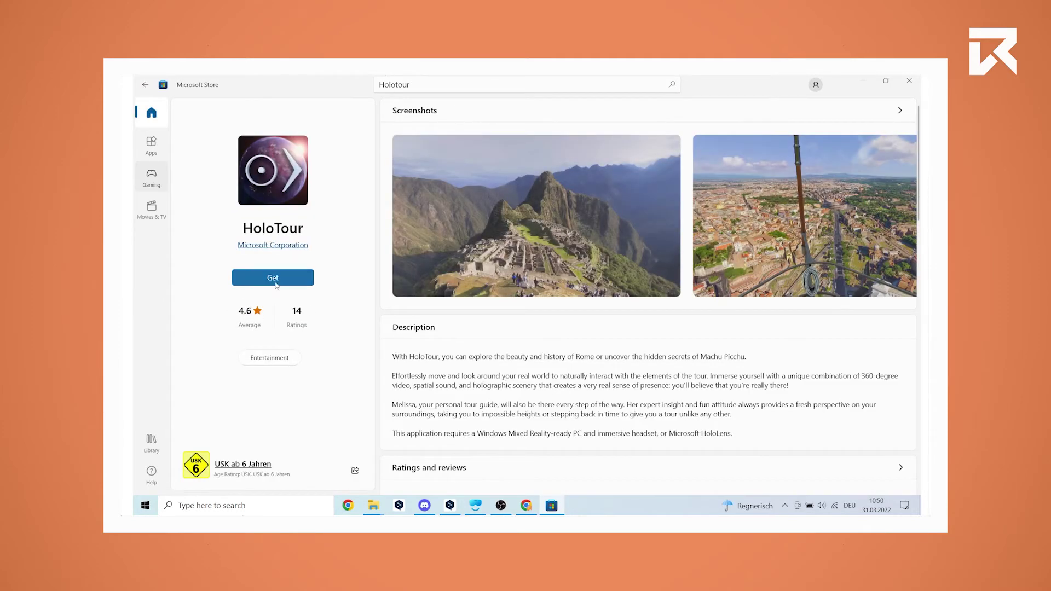
{"action": "left_click", "coordinate": [276, 282]}
{"action": "left_click", "coordinate": [287, 281]}
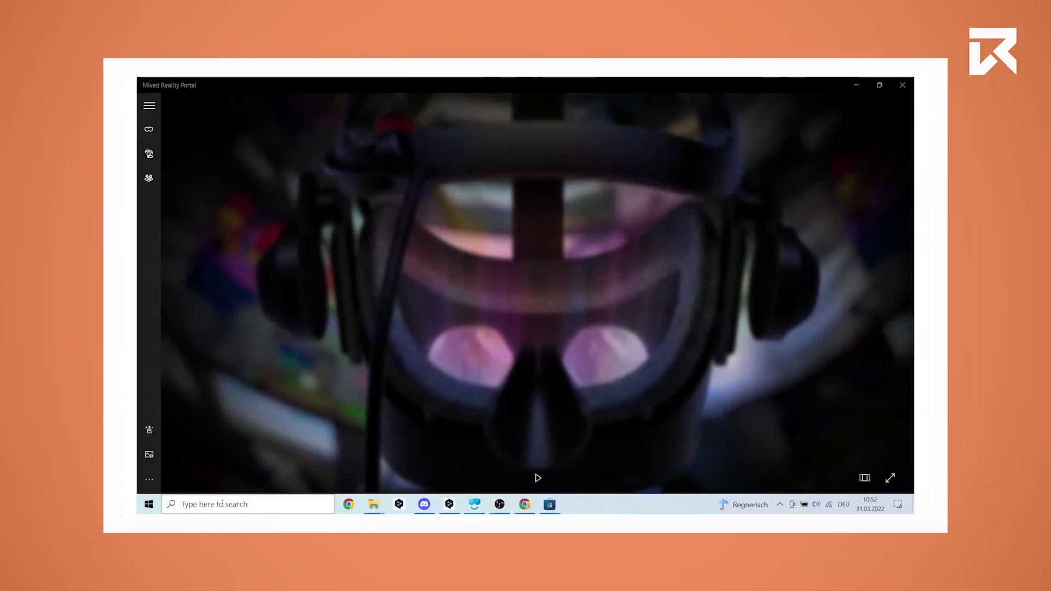
Open Steam through Windows search and log in with the account name and account password.
{"action": "left_click", "coordinate": [223, 505]}
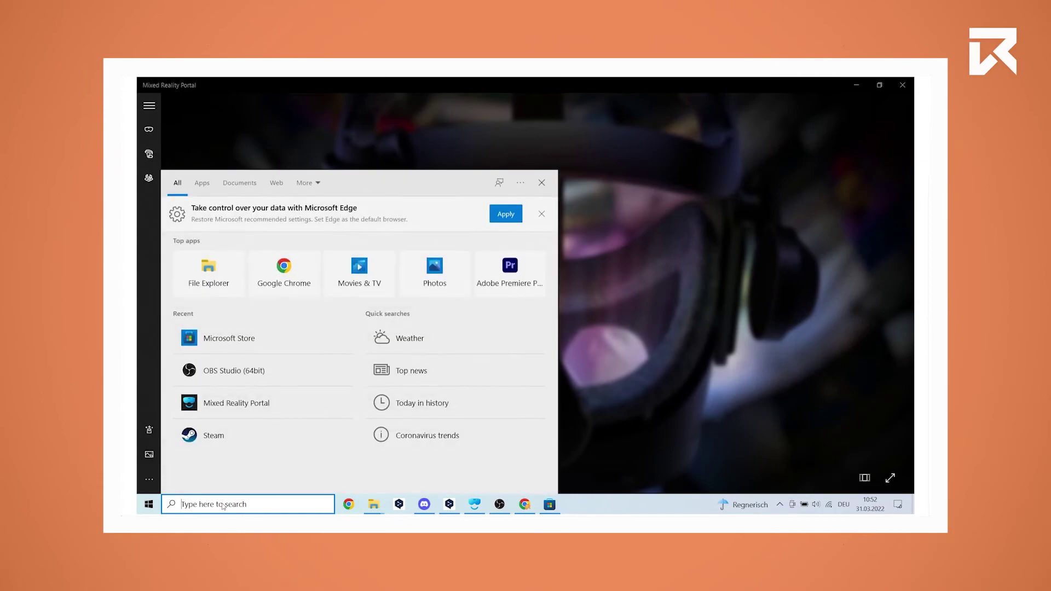
{"action": "type", "text": "steam"}
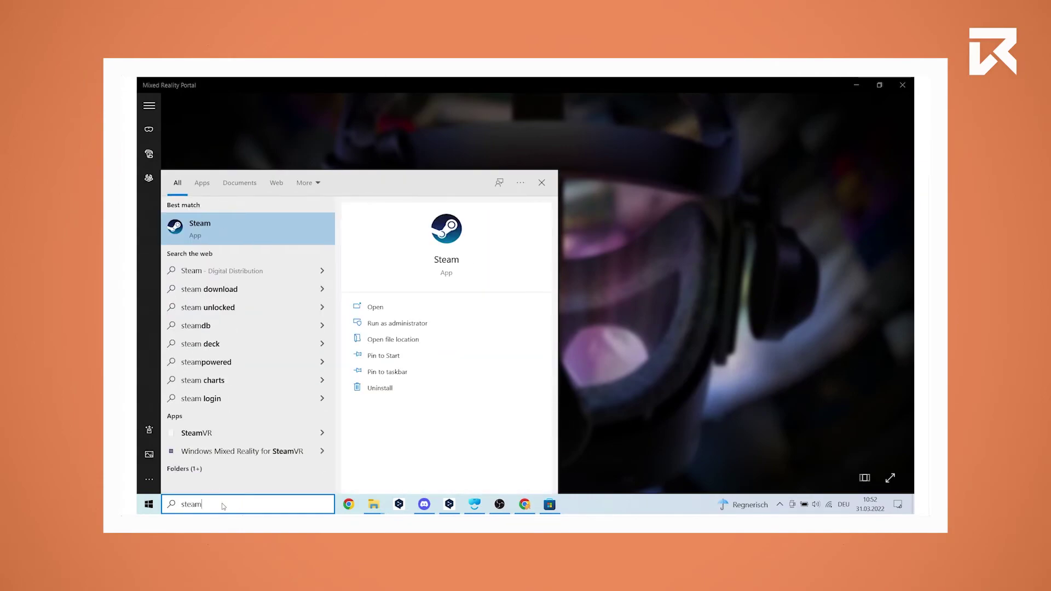
{"action": "left_click", "coordinate": [268, 237]}
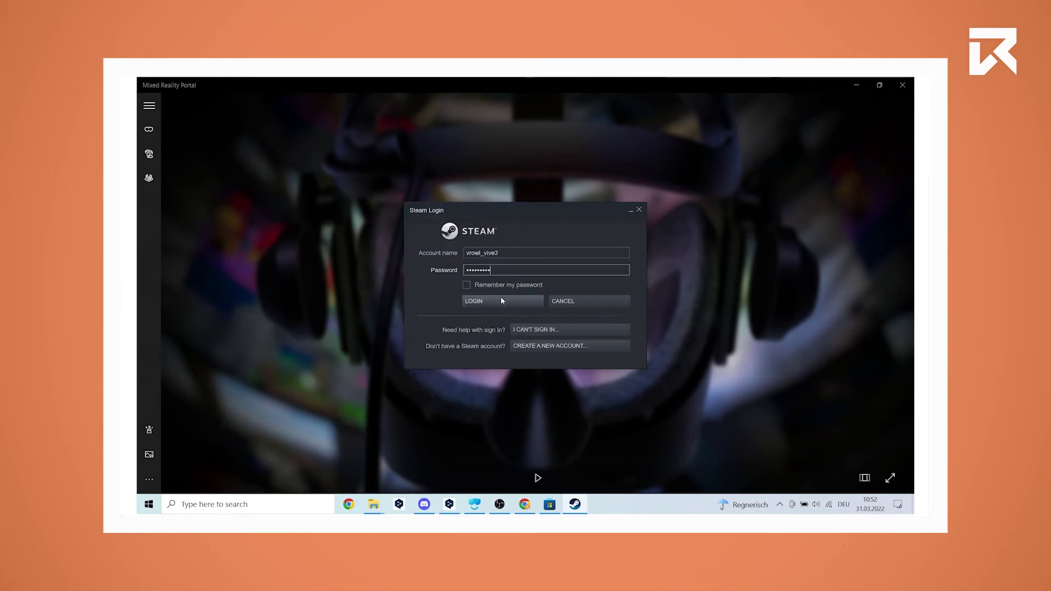
{"action": "left_click", "coordinate": [495, 286]}
{"action": "left_click", "coordinate": [493, 298]}
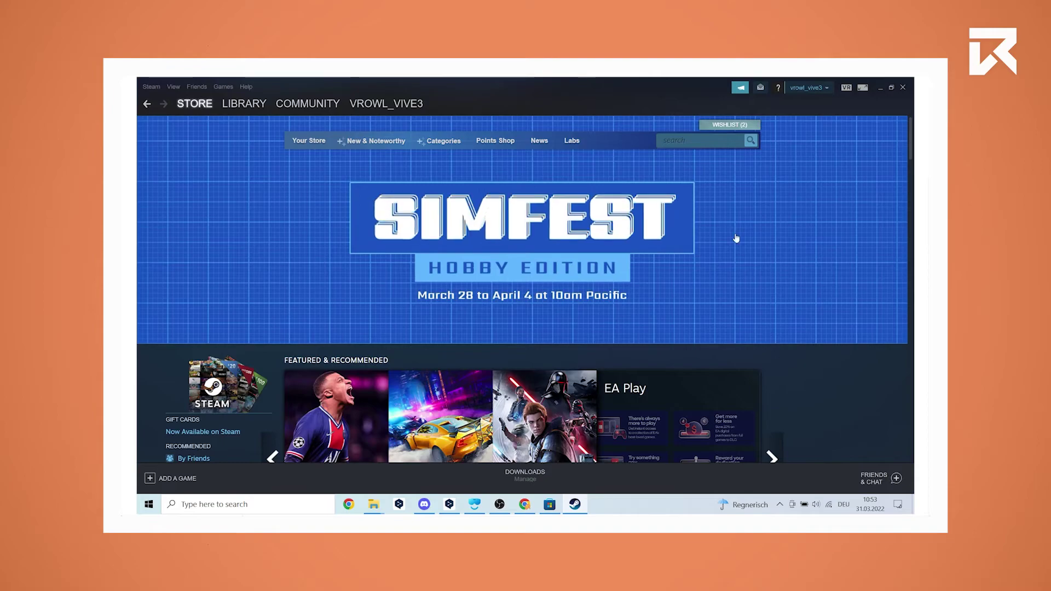
Search the Steam store for "open brush" and open the Open Brush product page.
{"action": "left_click", "coordinate": [707, 141]}
{"action": "type", "text": "open brush"}
{"action": "key", "text": "Return"}
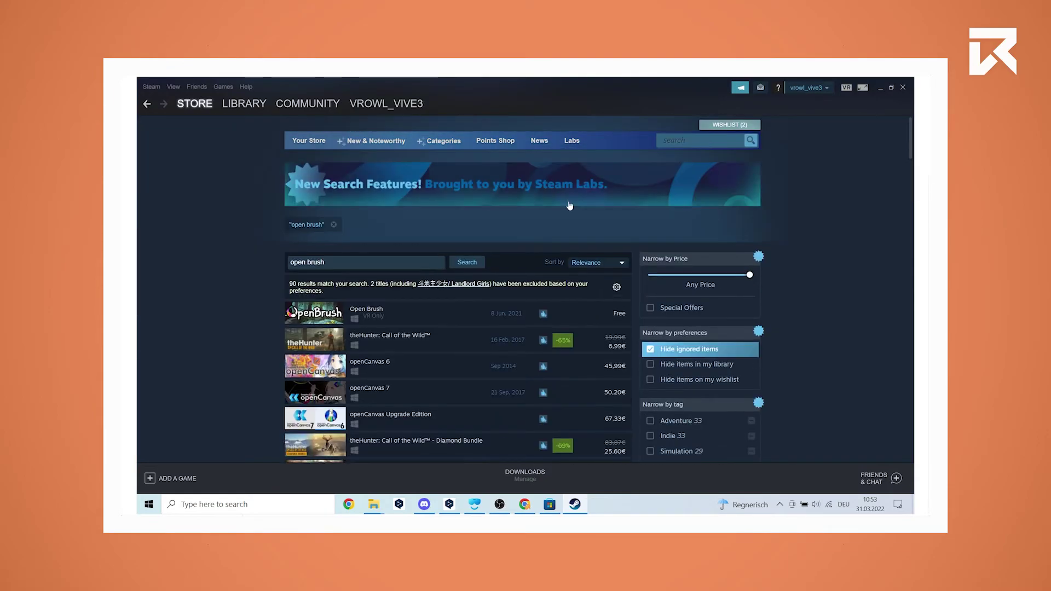
{"action": "left_click", "coordinate": [377, 315]}
Install the free Open Brush under C:\Program Files (x86)\Steam with desktop and start menu shortcuts, and launch it.
{"action": "scroll", "coordinate": [604, 383], "scroll_direction": "down", "scroll_amount": 1}
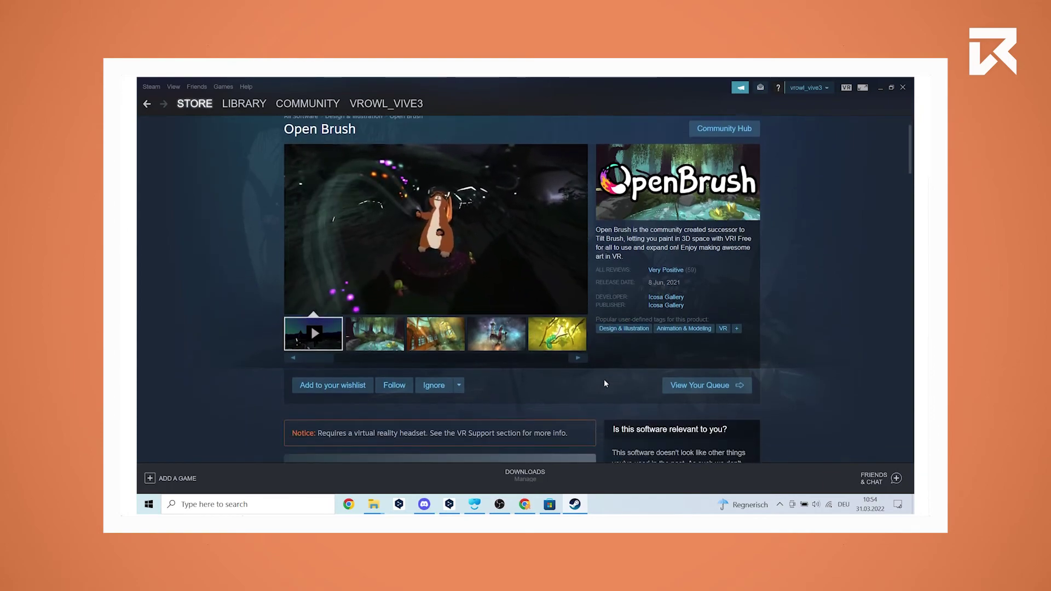
{"action": "scroll", "coordinate": [603, 379], "scroll_direction": "down", "scroll_amount": 3}
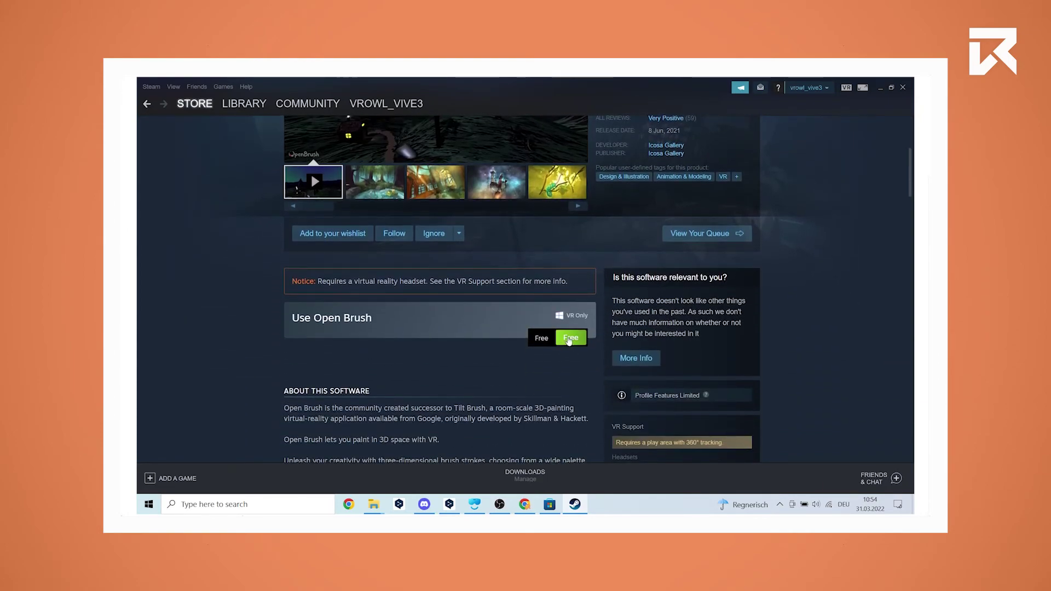
{"action": "left_click", "coordinate": [569, 339]}
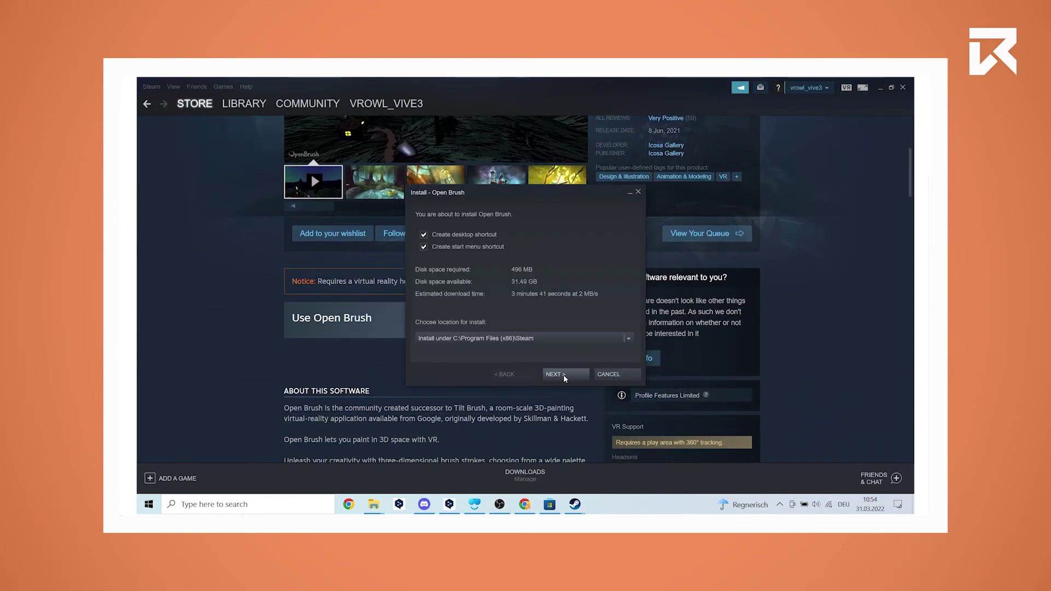
{"action": "left_click", "coordinate": [563, 374]}
{"action": "left_click", "coordinate": [610, 374]}
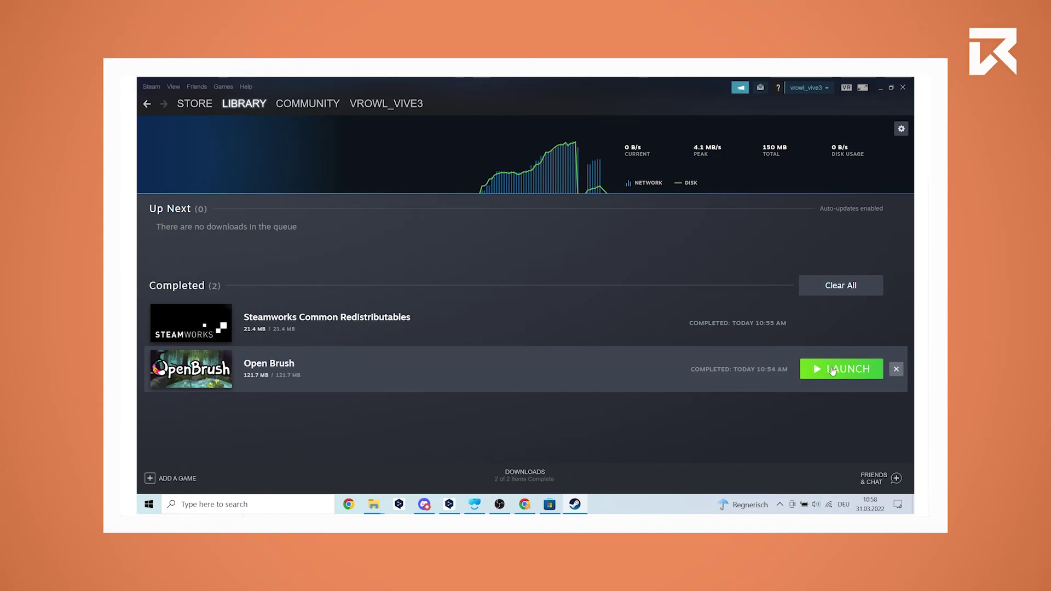
{"action": "left_click", "coordinate": [832, 370]}
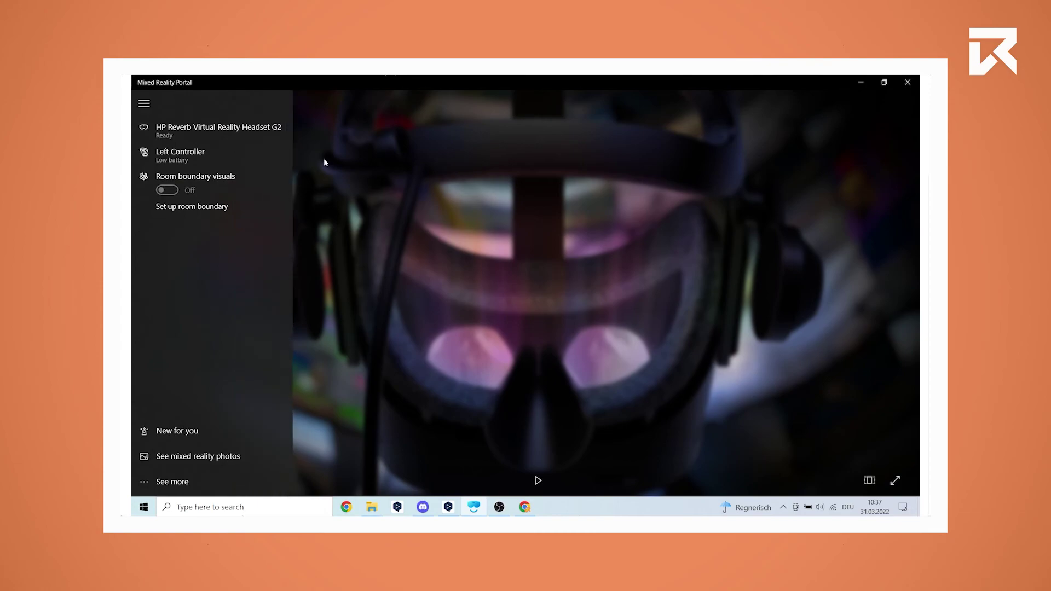
Open the mixed reality settings from Mixed Reality Portal and go to the Headset display page.
{"action": "left_click", "coordinate": [557, 250]}
{"action": "left_click", "coordinate": [144, 103]}
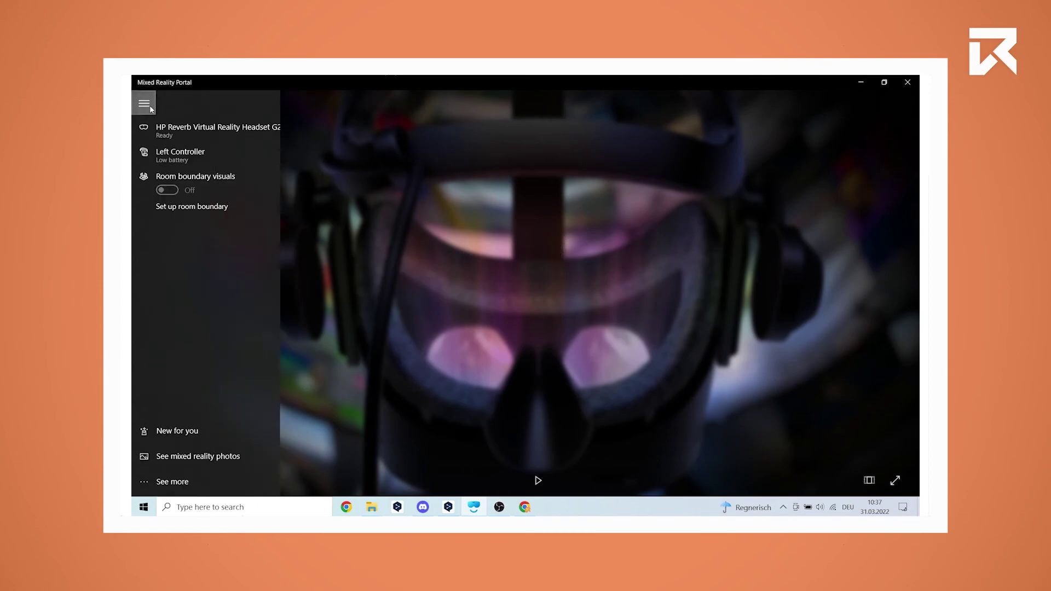
{"action": "left_click", "coordinate": [204, 489]}
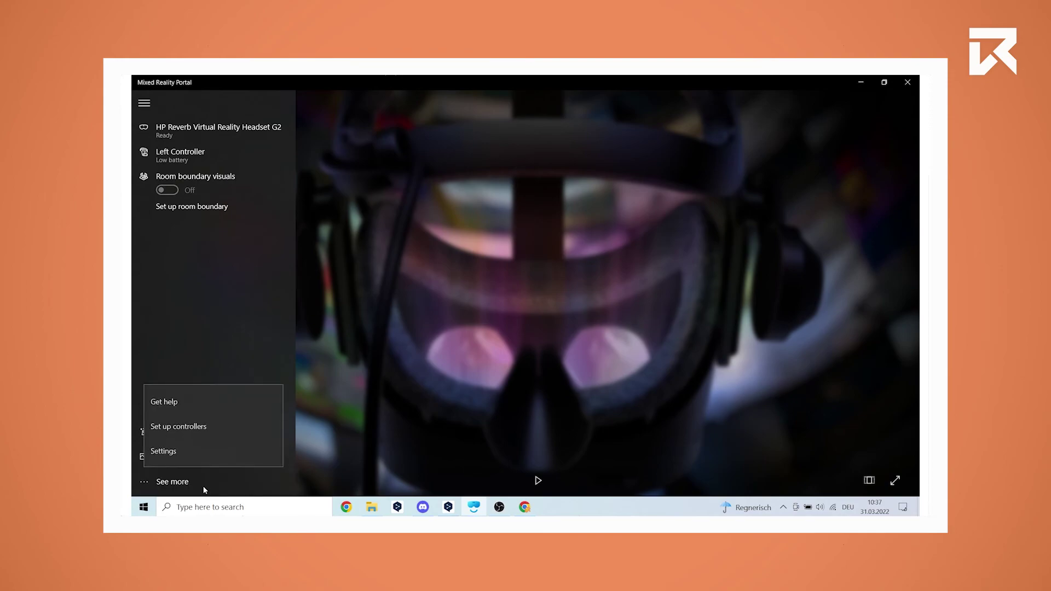
{"action": "left_click", "coordinate": [217, 457]}
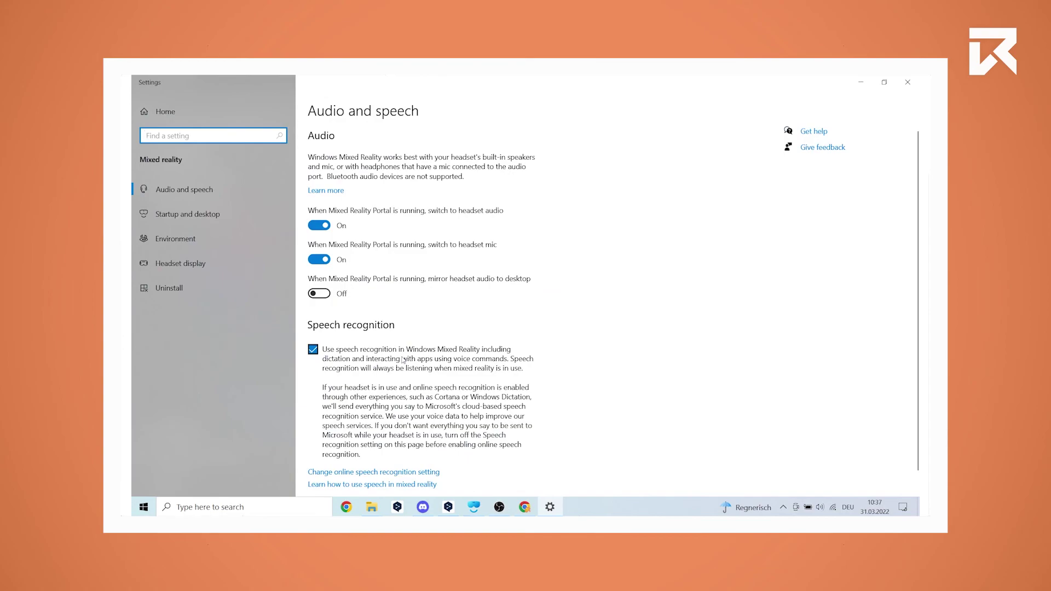
{"action": "left_click", "coordinate": [266, 268]}
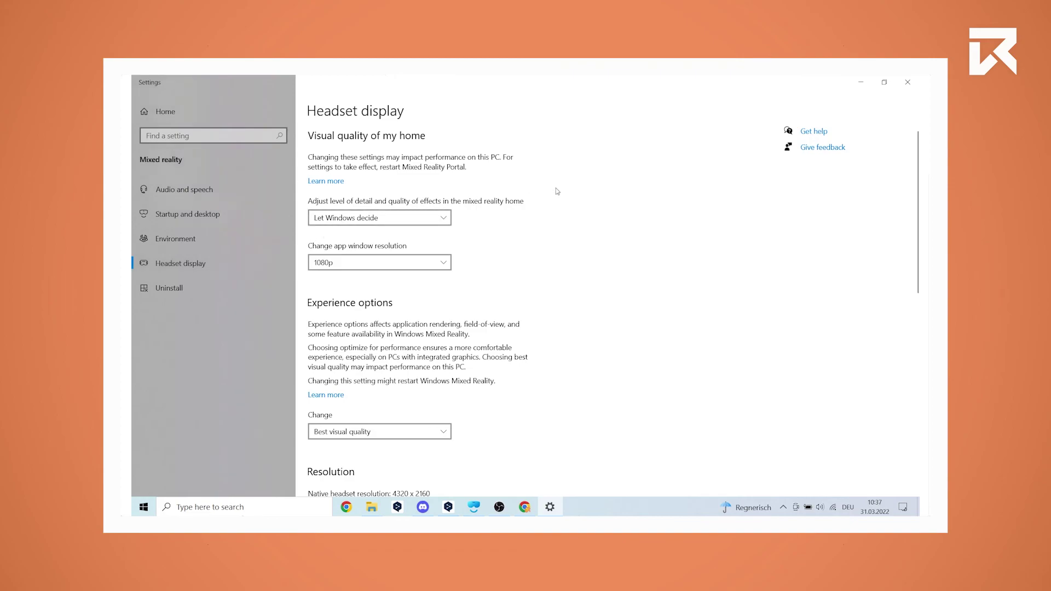
Review the headset's display resolution choices and its frame rate, calibration and sleep timeout settings.
{"action": "scroll", "coordinate": [559, 204], "scroll_direction": "down", "scroll_amount": 5}
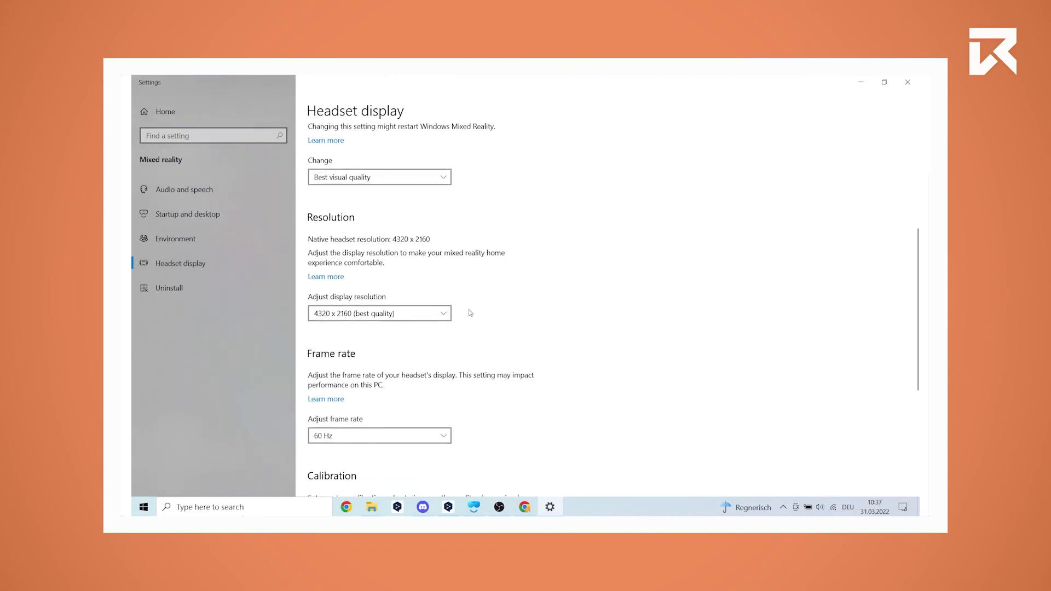
{"action": "scroll", "coordinate": [469, 313], "scroll_direction": "down", "scroll_amount": 1}
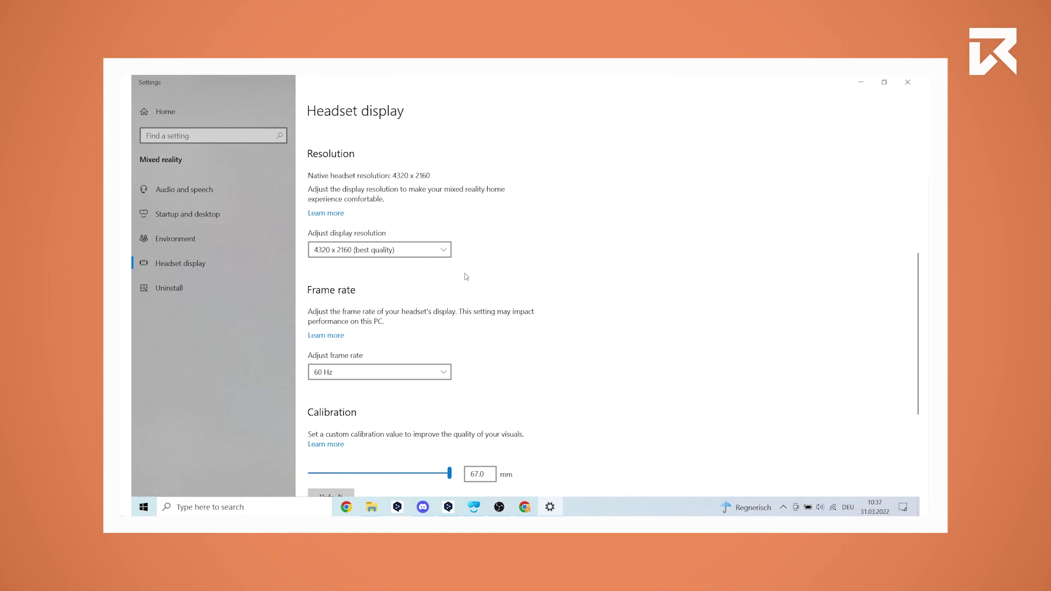
{"action": "left_click", "coordinate": [447, 249]}
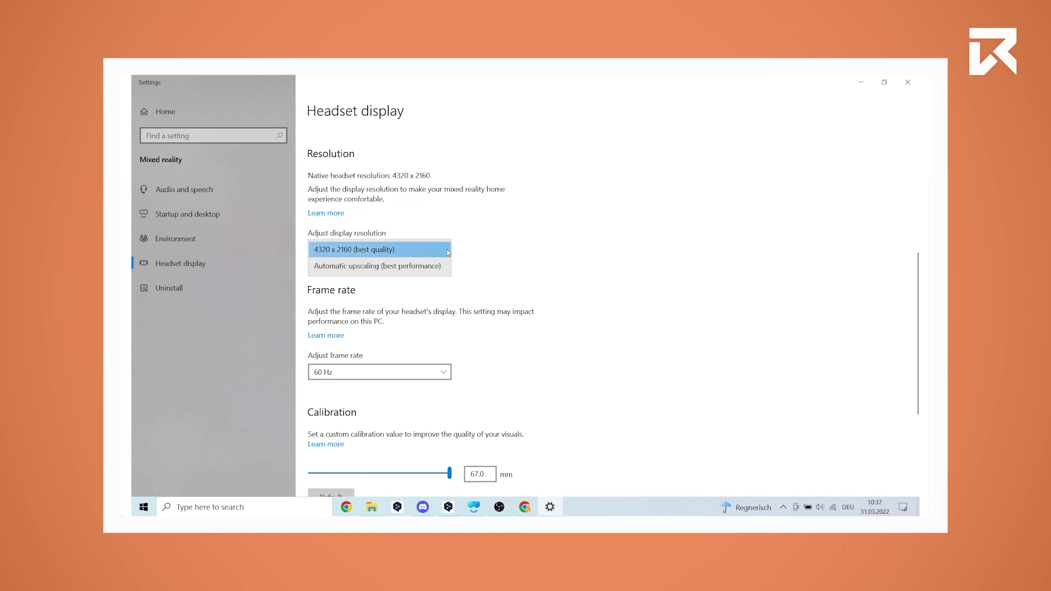
{"action": "scroll", "coordinate": [447, 248], "scroll_direction": "down", "scroll_amount": 3}
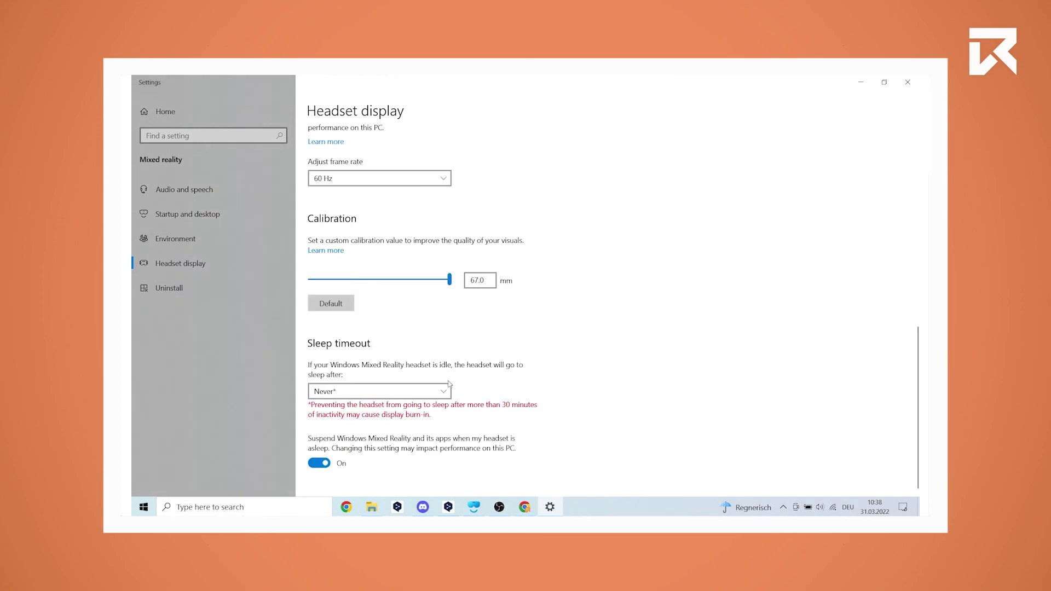